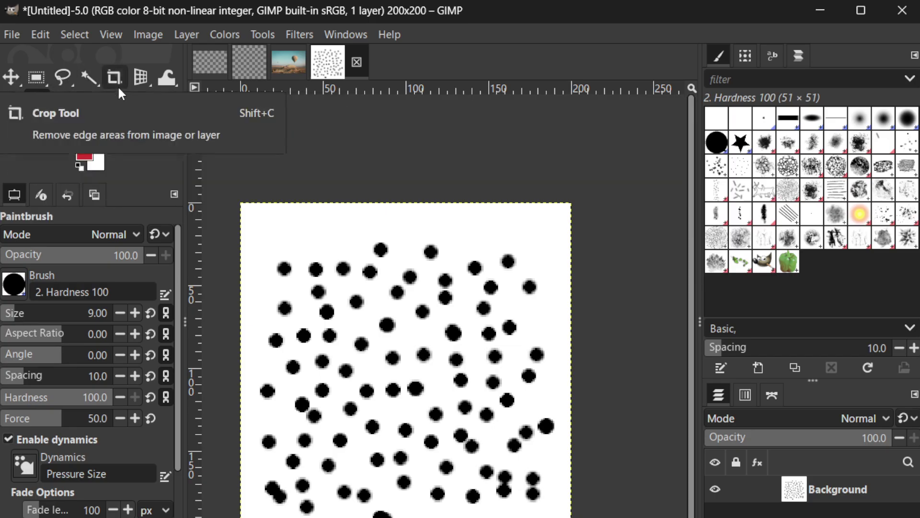
Draw a freehand selection with Free Select around the whole group of black dots.
{"action": "left_click", "coordinate": [65, 75]}
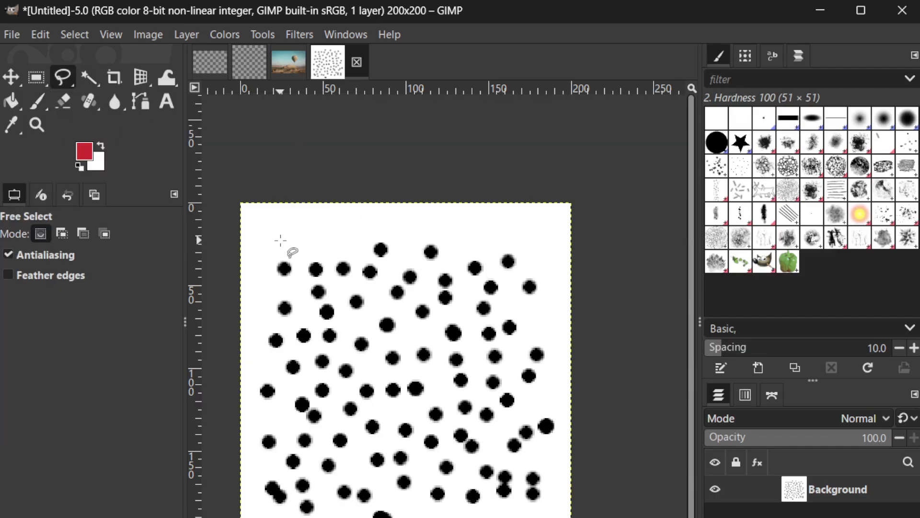
{"action": "mouse_move", "coordinate": [280, 240]}
{"action": "left_mouse_down"}
{"action": "mouse_move", "coordinate": [258, 281]}
{"action": "mouse_move", "coordinate": [246, 467]}
{"action": "mouse_move", "coordinate": [248, 487]}
{"action": "mouse_move", "coordinate": [294, 517]}
{"action": "left_mouse_up"}
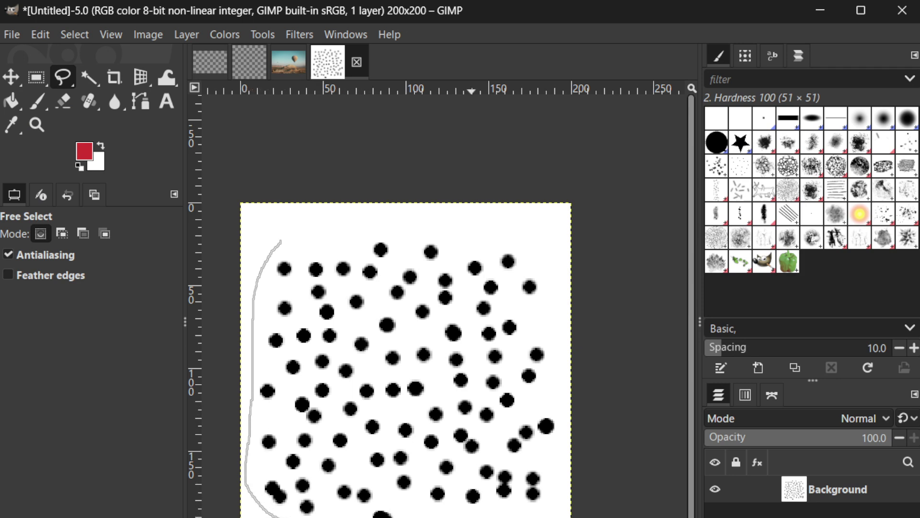
{"action": "mouse_move", "coordinate": [525, 509]}
{"action": "left_mouse_down"}
{"action": "mouse_move", "coordinate": [549, 481]}
{"action": "mouse_move", "coordinate": [563, 405]}
{"action": "mouse_move", "coordinate": [559, 329]}
{"action": "mouse_move", "coordinate": [535, 265]}
{"action": "mouse_move", "coordinate": [518, 251]}
{"action": "mouse_move", "coordinate": [436, 235]}
{"action": "mouse_move", "coordinate": [281, 242]}
{"action": "left_mouse_up"}
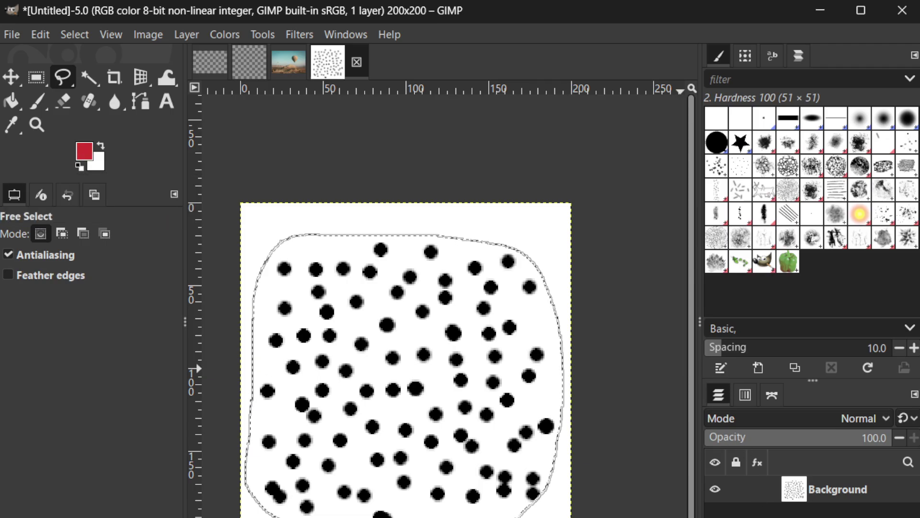
Add a new 200 × 200 px transparent layer above the background and activate the Paintbrush.
{"action": "key", "text": "ctrl+shift+n"}
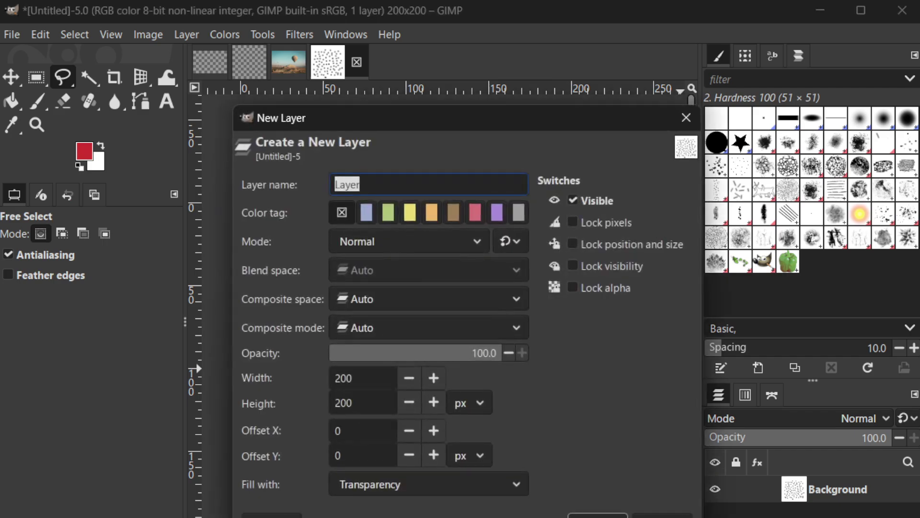
{"action": "key", "text": "Return"}
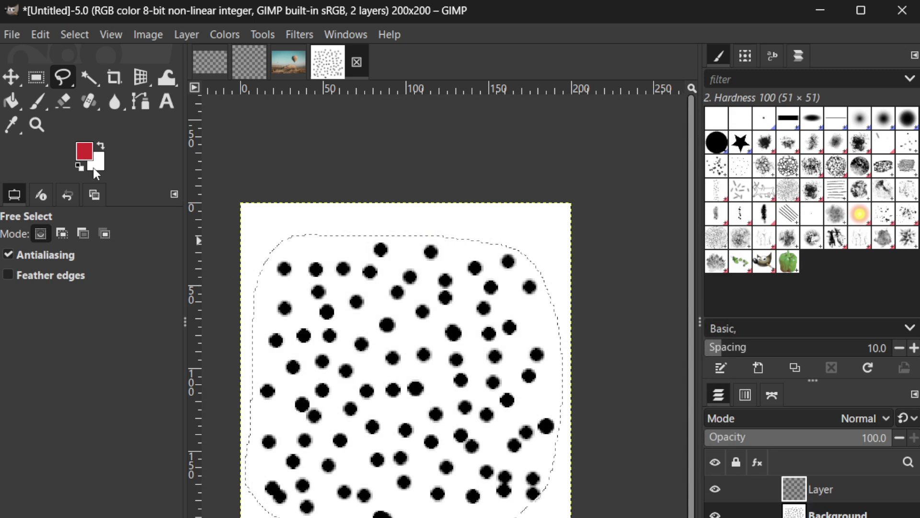
{"action": "left_click", "coordinate": [37, 100]}
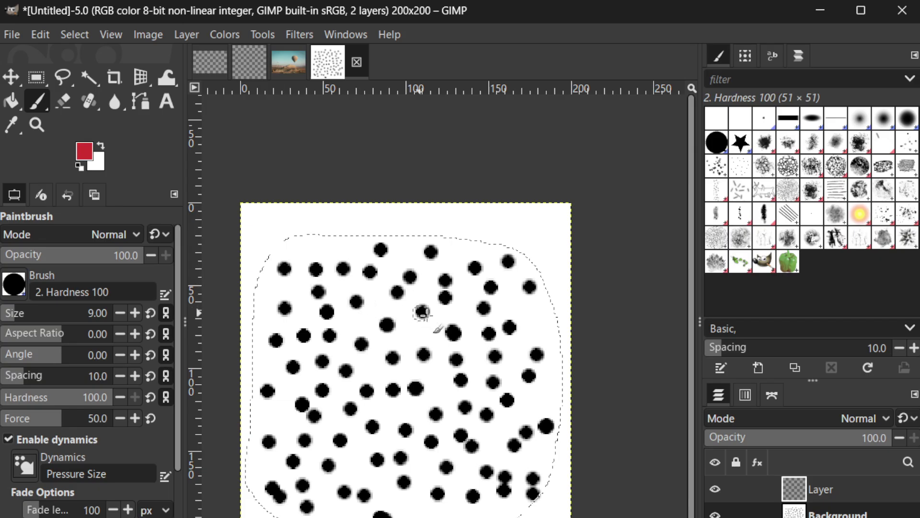
Look through the blend modes available for the new layer without changing the mode.
{"action": "left_click", "coordinate": [778, 422]}
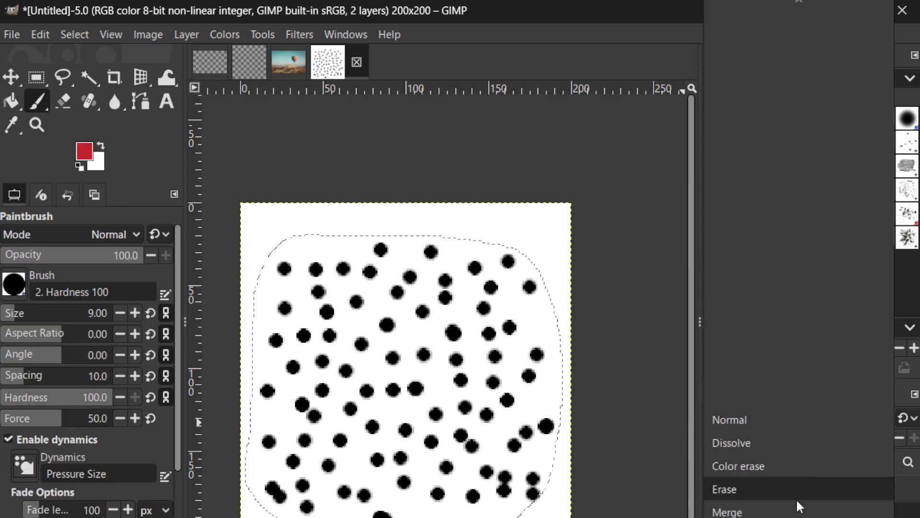
{"action": "scroll", "coordinate": [796, 498], "scroll_direction": "down", "scroll_amount": 2}
{"action": "scroll", "coordinate": [777, 431], "scroll_direction": "down", "scroll_amount": 6}
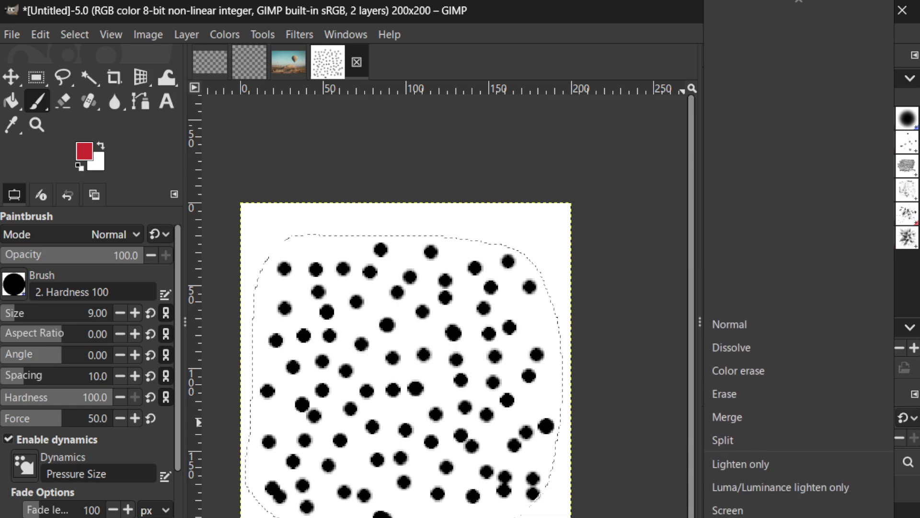
{"action": "scroll", "coordinate": [776, 384], "scroll_direction": "down", "scroll_amount": 6}
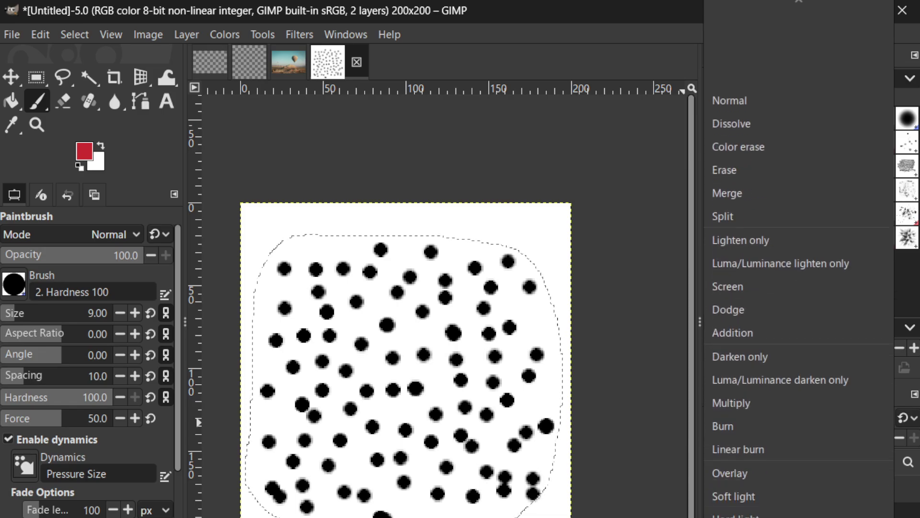
{"action": "scroll", "coordinate": [796, 259], "scroll_direction": "down", "scroll_amount": 10}
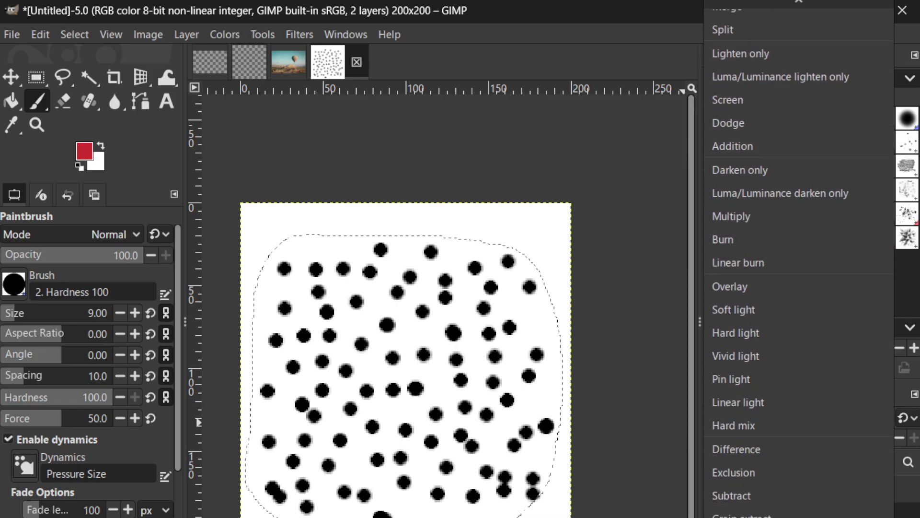
{"action": "scroll", "coordinate": [796, 259], "scroll_direction": "down", "scroll_amount": 3}
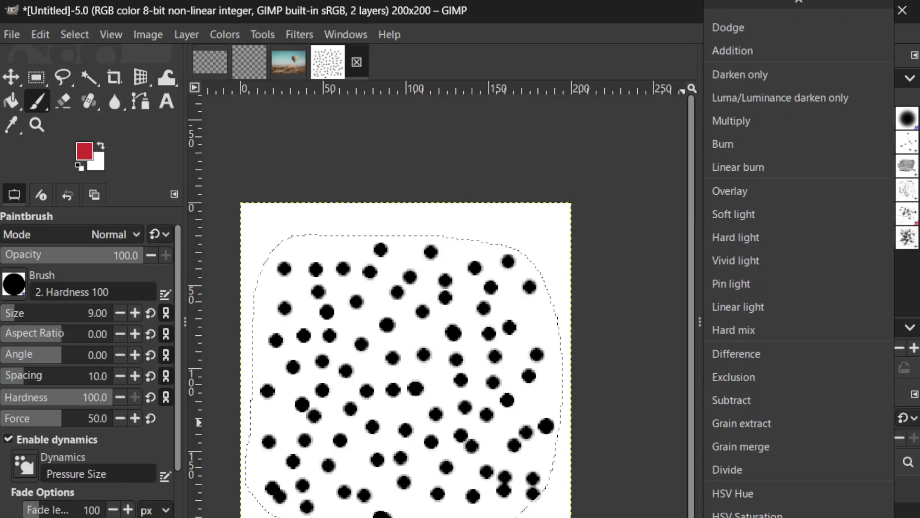
{"action": "key", "text": "Escape"}
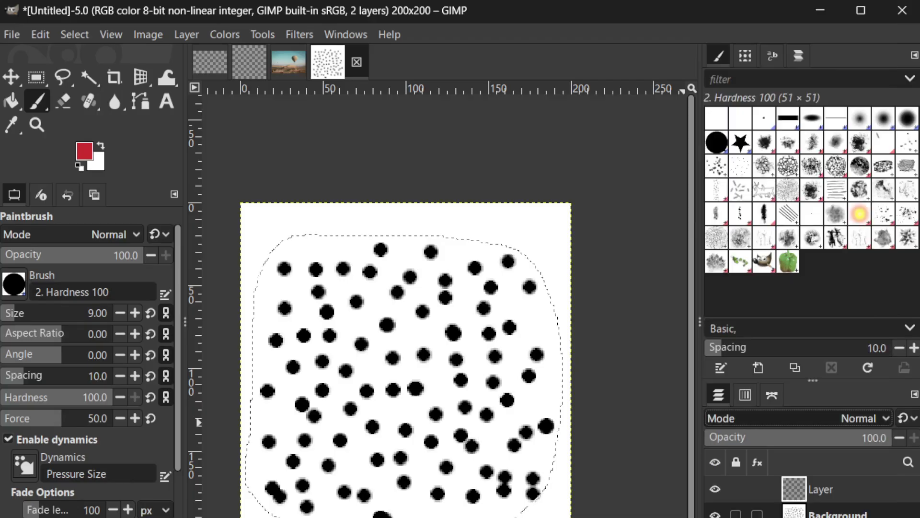
{"action": "right_click", "coordinate": [833, 494]}
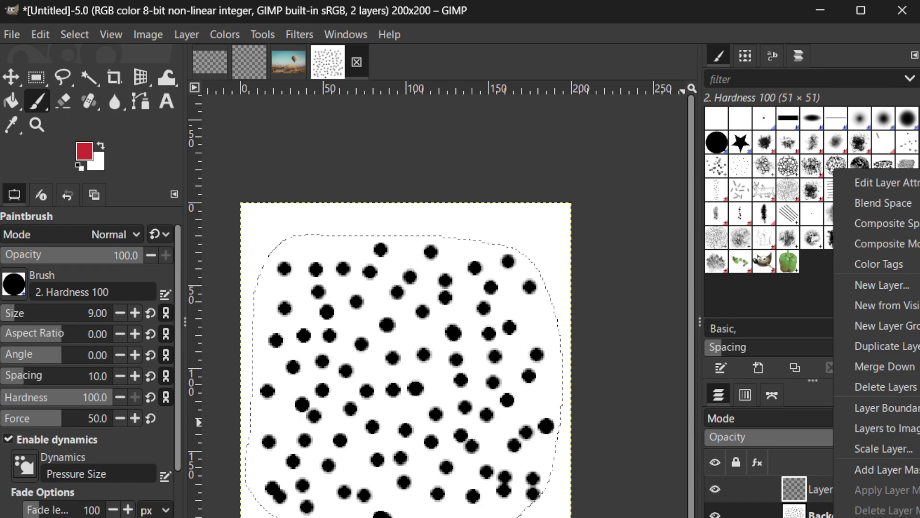
{"action": "key", "text": "Escape"}
{"action": "key", "text": "ctrl+shift+n"}
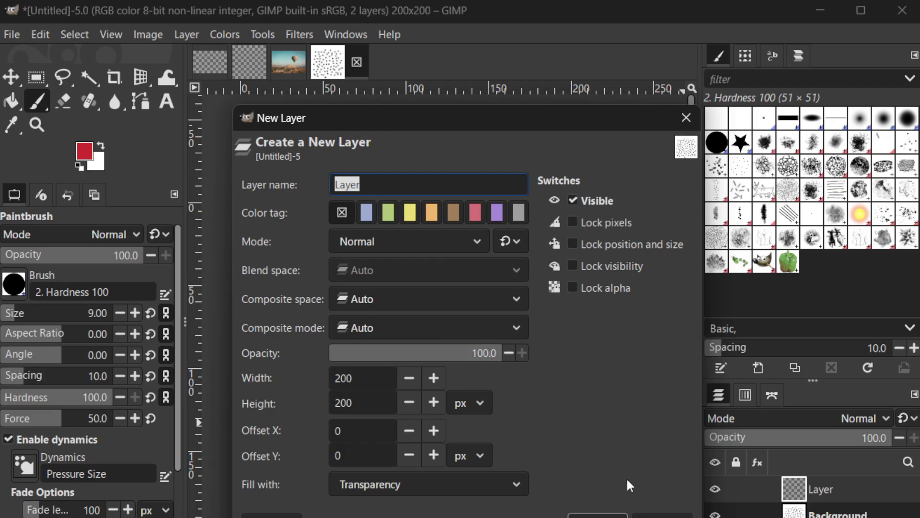
{"action": "left_click", "coordinate": [662, 515]}
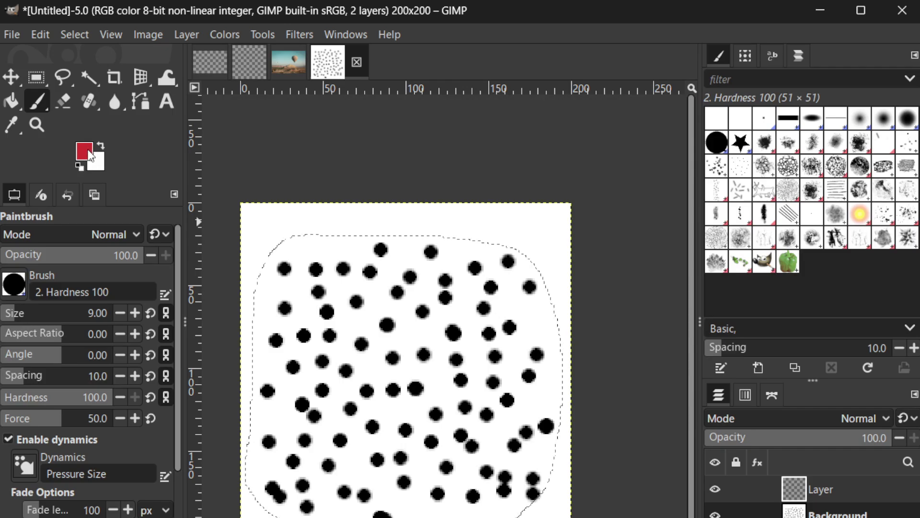
Paint the whole selected area red on the new layer with the 2. Hardness 100 brush at size 9.
{"action": "left_click_drag", "start_coordinate": [287, 253], "coordinate": [472, 263]}
{"action": "mouse_move", "coordinate": [415, 262]}
{"action": "left_mouse_down"}
{"action": "mouse_move", "coordinate": [498, 259]}
{"action": "mouse_move", "coordinate": [339, 255]}
{"action": "mouse_move", "coordinate": [445, 249]}
{"action": "mouse_move", "coordinate": [552, 266]}
{"action": "mouse_move", "coordinate": [268, 288]}
{"action": "mouse_move", "coordinate": [349, 281]}
{"action": "mouse_move", "coordinate": [283, 303]}
{"action": "mouse_move", "coordinate": [555, 317]}
{"action": "mouse_move", "coordinate": [268, 372]}
{"action": "mouse_move", "coordinate": [561, 394]}
{"action": "mouse_move", "coordinate": [439, 439]}
{"action": "mouse_move", "coordinate": [591, 473]}
{"action": "mouse_move", "coordinate": [592, 493]}
{"action": "mouse_move", "coordinate": [527, 511]}
{"action": "mouse_move", "coordinate": [292, 517]}
{"action": "mouse_move", "coordinate": [230, 503]}
{"action": "mouse_move", "coordinate": [302, 489]}
{"action": "mouse_move", "coordinate": [263, 474]}
{"action": "mouse_move", "coordinate": [464, 464]}
{"action": "mouse_move", "coordinate": [565, 441]}
{"action": "mouse_move", "coordinate": [579, 425]}
{"action": "mouse_move", "coordinate": [609, 420]}
{"action": "mouse_move", "coordinate": [259, 396]}
{"action": "mouse_move", "coordinate": [438, 384]}
{"action": "mouse_move", "coordinate": [267, 353]}
{"action": "mouse_move", "coordinate": [263, 332]}
{"action": "mouse_move", "coordinate": [278, 323]}
{"action": "mouse_move", "coordinate": [286, 341]}
{"action": "mouse_move", "coordinate": [331, 316]}
{"action": "mouse_move", "coordinate": [296, 305]}
{"action": "mouse_move", "coordinate": [349, 290]}
{"action": "mouse_move", "coordinate": [352, 476]}
{"action": "mouse_move", "coordinate": [343, 495]}
{"action": "mouse_move", "coordinate": [285, 474]}
{"action": "mouse_move", "coordinate": [252, 379]}
{"action": "mouse_move", "coordinate": [285, 406]}
{"action": "mouse_move", "coordinate": [298, 448]}
{"action": "mouse_move", "coordinate": [282, 477]}
{"action": "mouse_move", "coordinate": [538, 438]}
{"action": "mouse_move", "coordinate": [560, 405]}
{"action": "mouse_move", "coordinate": [582, 401]}
{"action": "mouse_move", "coordinate": [540, 413]}
{"action": "mouse_move", "coordinate": [553, 413]}
{"action": "mouse_move", "coordinate": [575, 366]}
{"action": "mouse_move", "coordinate": [508, 288]}
{"action": "mouse_move", "coordinate": [281, 269]}
{"action": "mouse_move", "coordinate": [408, 260]}
{"action": "mouse_move", "coordinate": [263, 240]}
{"action": "mouse_move", "coordinate": [484, 290]}
{"action": "mouse_move", "coordinate": [566, 297]}
{"action": "mouse_move", "coordinate": [522, 333]}
{"action": "left_mouse_up"}
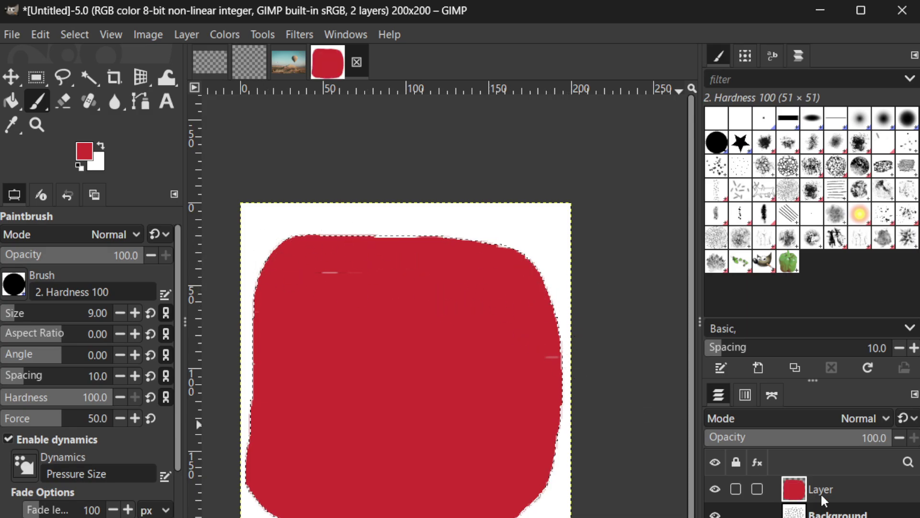
Set the red layer's blend mode to Overlay.
{"action": "left_click", "coordinate": [837, 420]}
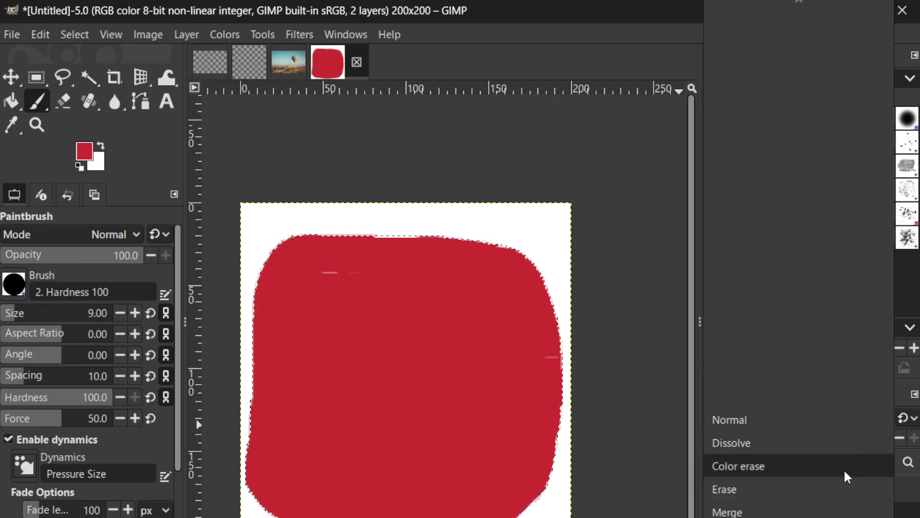
{"action": "scroll", "coordinate": [849, 483], "scroll_direction": "down", "scroll_amount": 3}
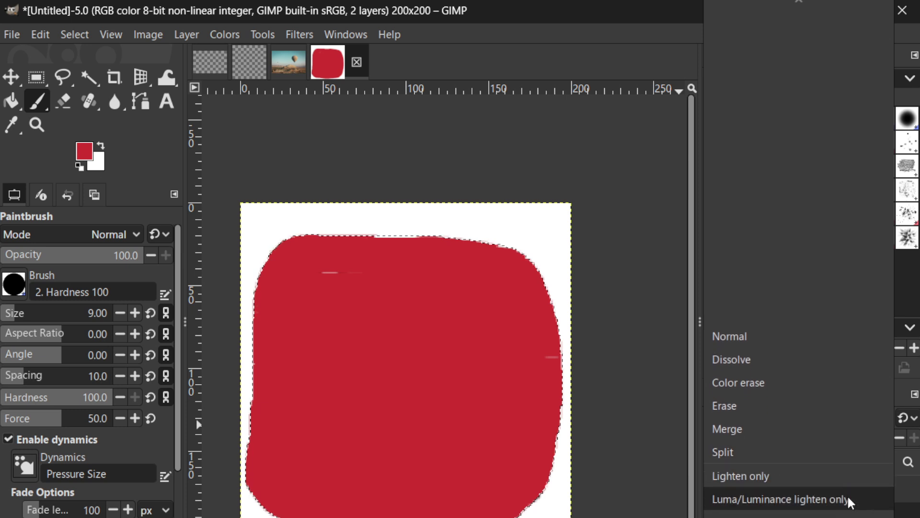
{"action": "scroll", "coordinate": [849, 509], "scroll_direction": "down", "scroll_amount": 2}
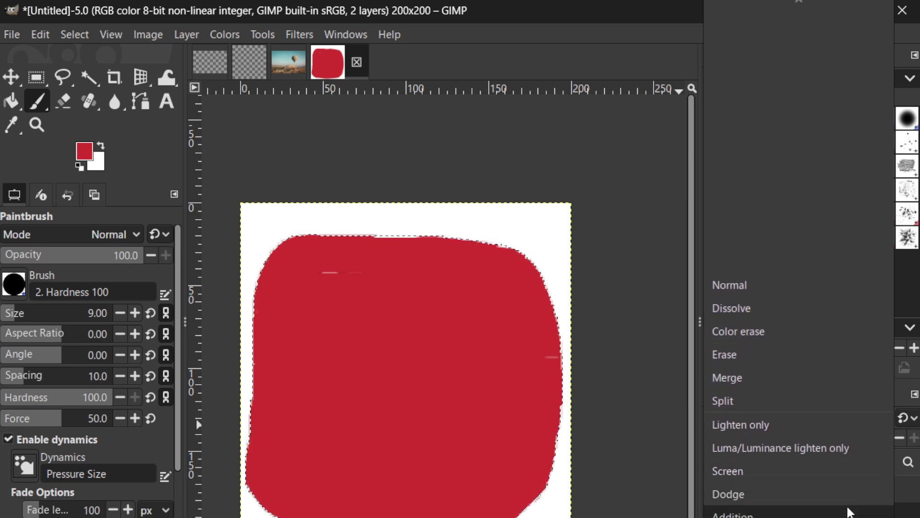
{"action": "scroll", "coordinate": [849, 511], "scroll_direction": "down", "scroll_amount": 1}
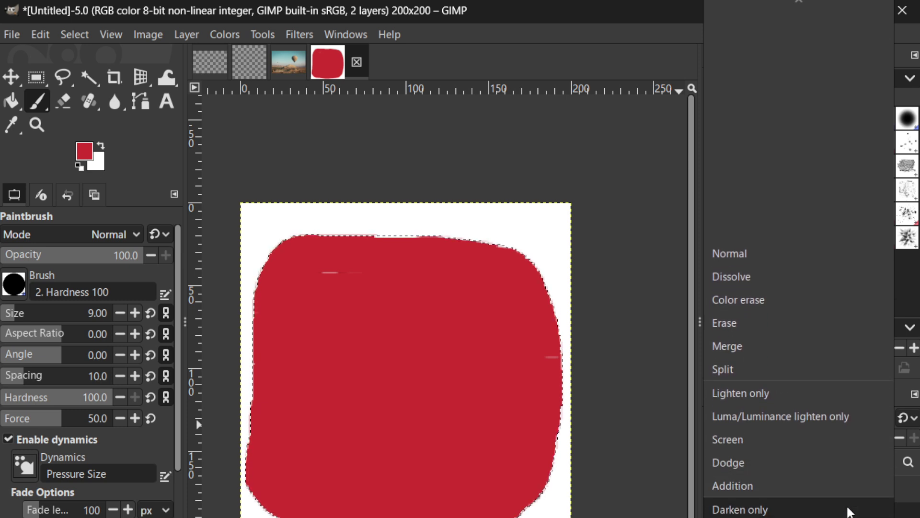
{"action": "scroll", "coordinate": [848, 511], "scroll_direction": "down", "scroll_amount": 3}
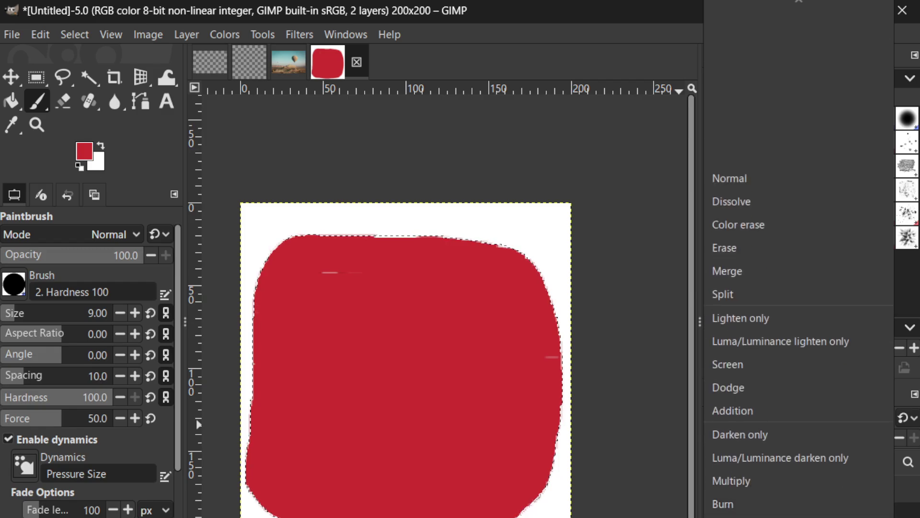
{"action": "left_click", "coordinate": [848, 511]}
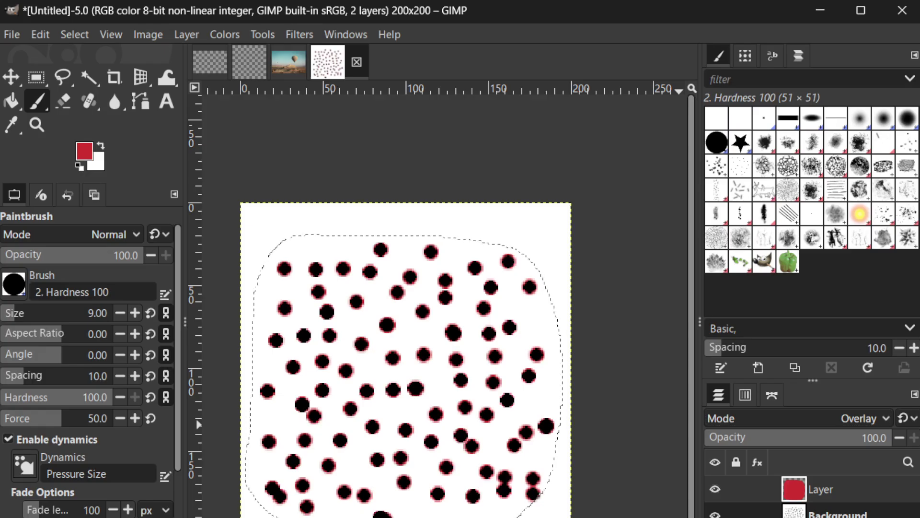
Try the Color erase blend mode on the red layer and set it back to Overlay.
{"action": "left_click", "coordinate": [805, 424]}
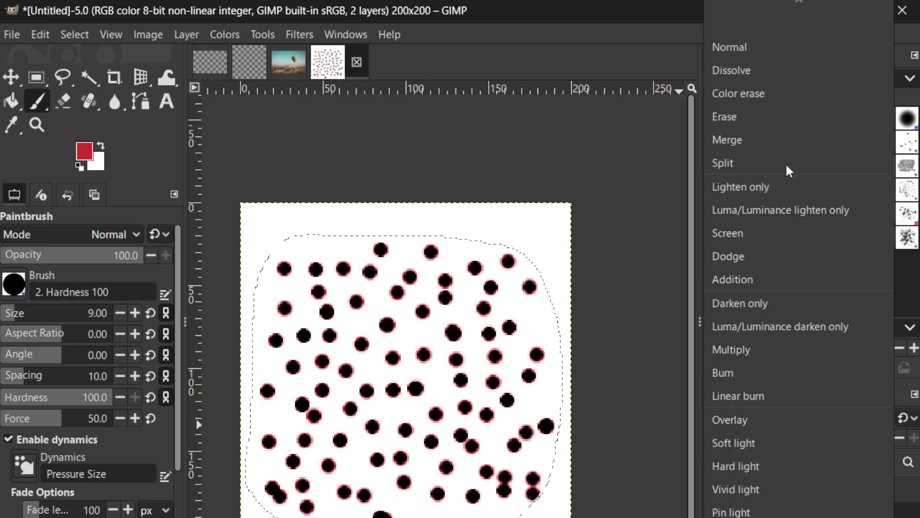
{"action": "key", "text": "Escape"}
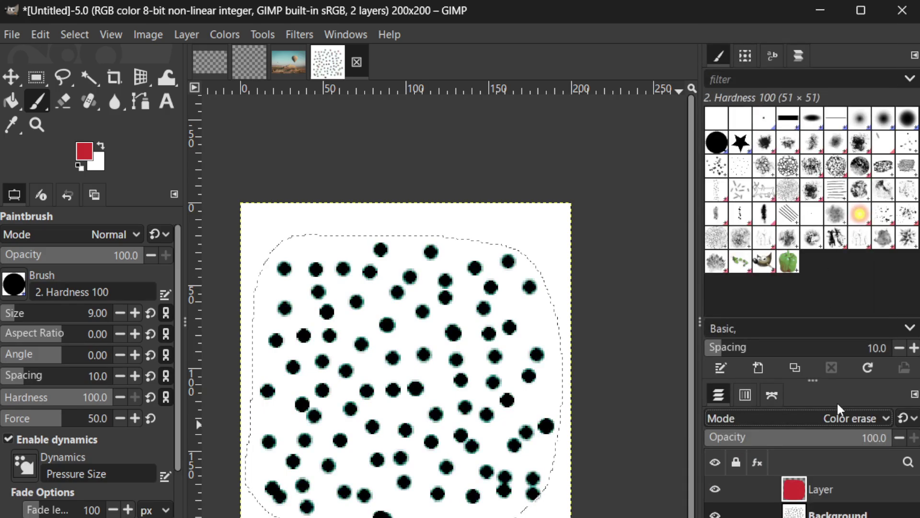
{"action": "left_click", "coordinate": [839, 425]}
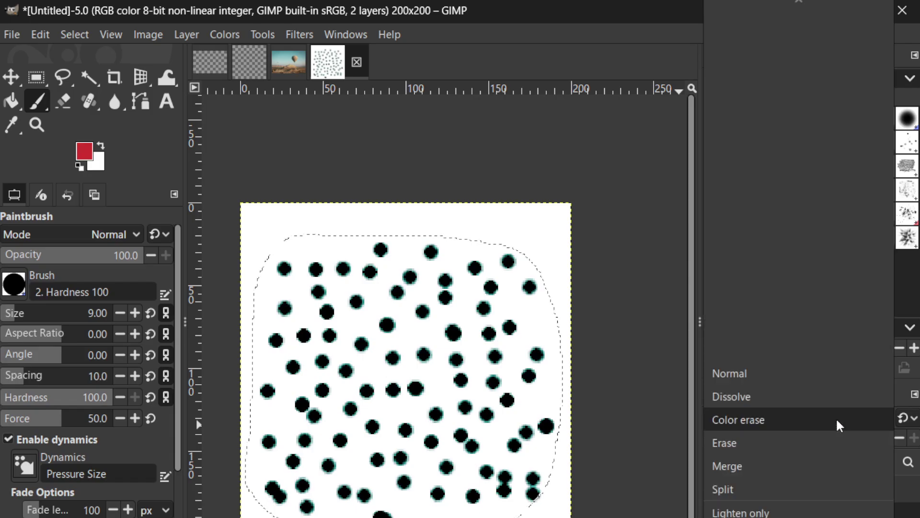
{"action": "scroll", "coordinate": [839, 433], "scroll_direction": "down", "scroll_amount": 5}
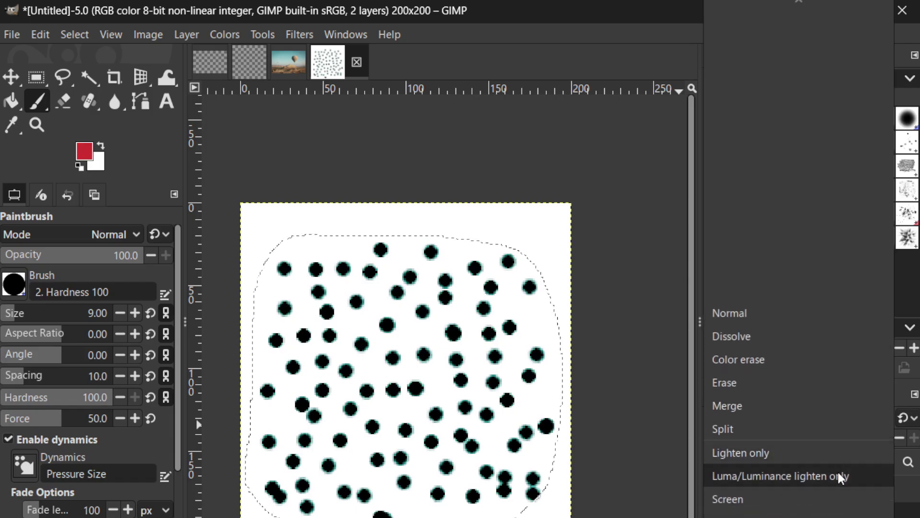
{"action": "scroll", "coordinate": [840, 489], "scroll_direction": "down", "scroll_amount": 3}
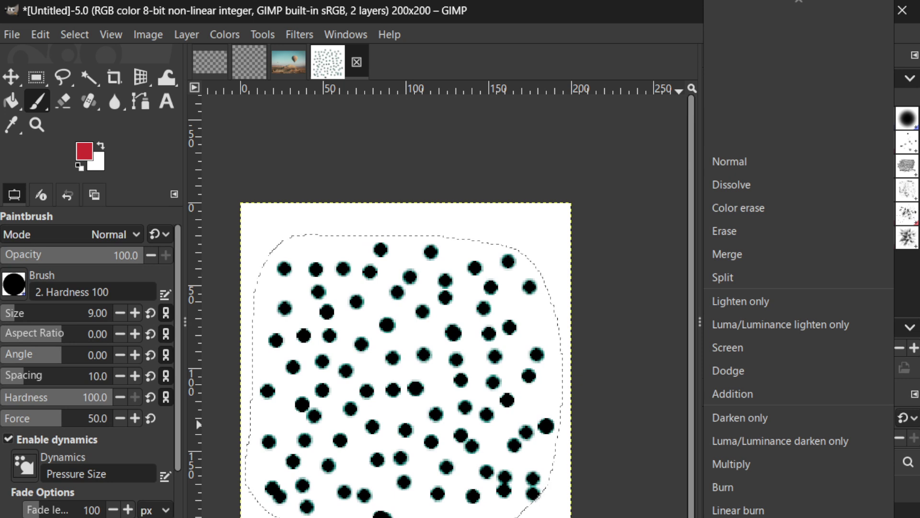
{"action": "key", "text": "Return"}
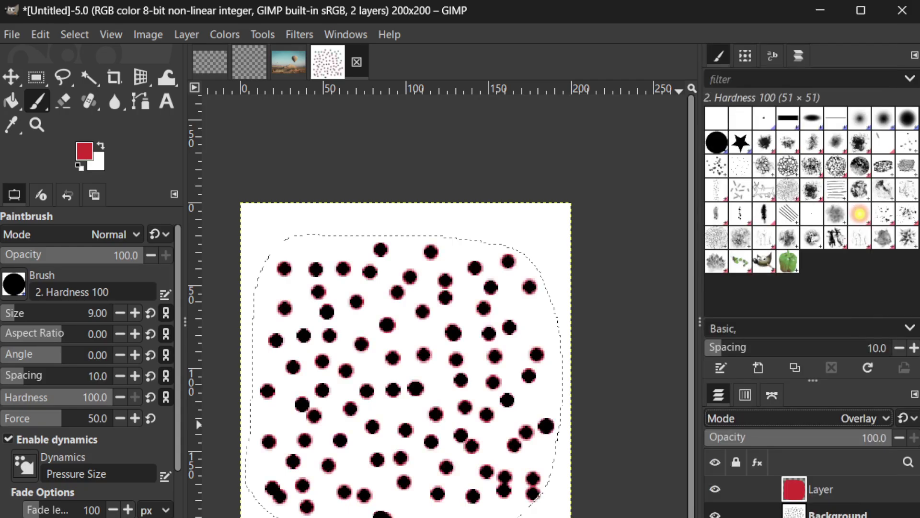